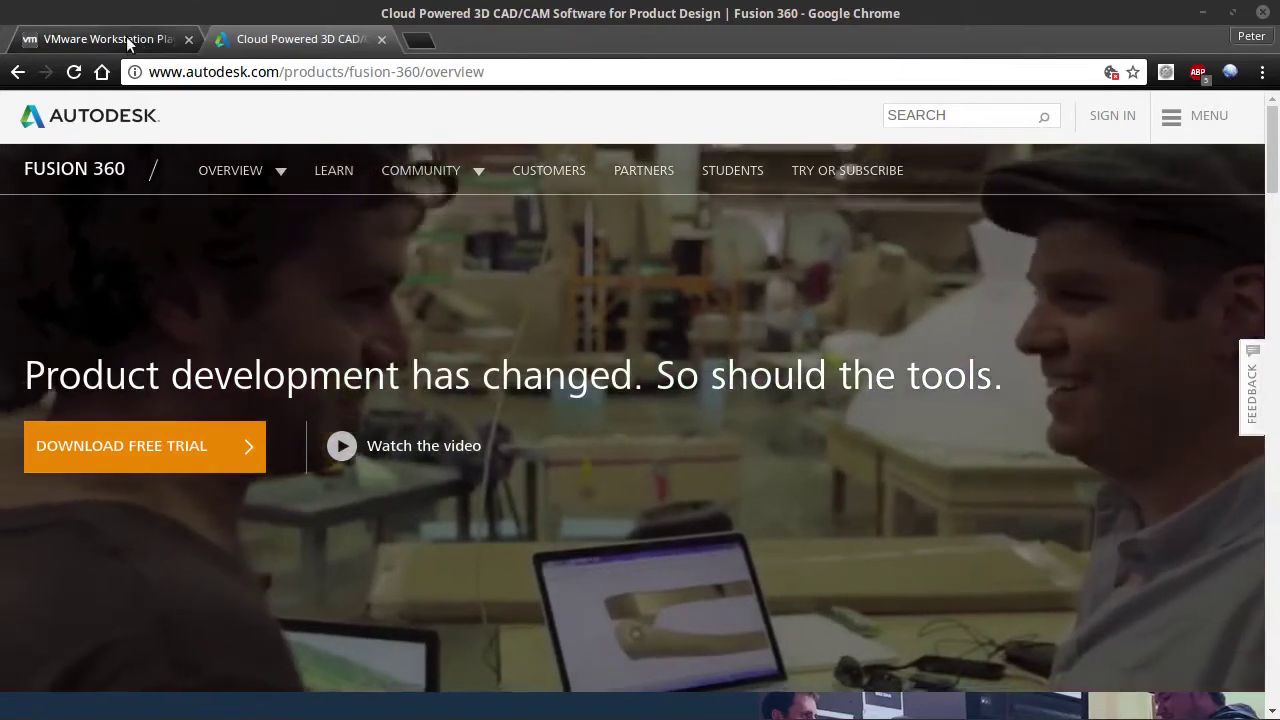
Review the VMware Workstation Player 12.5 page for its free-use terms and the Windows and Linux downloads
{"action": "left_click", "coordinate": [127, 41]}
{"action": "scroll", "coordinate": [1168, 338], "scroll_direction": "up", "scroll_amount": 4}
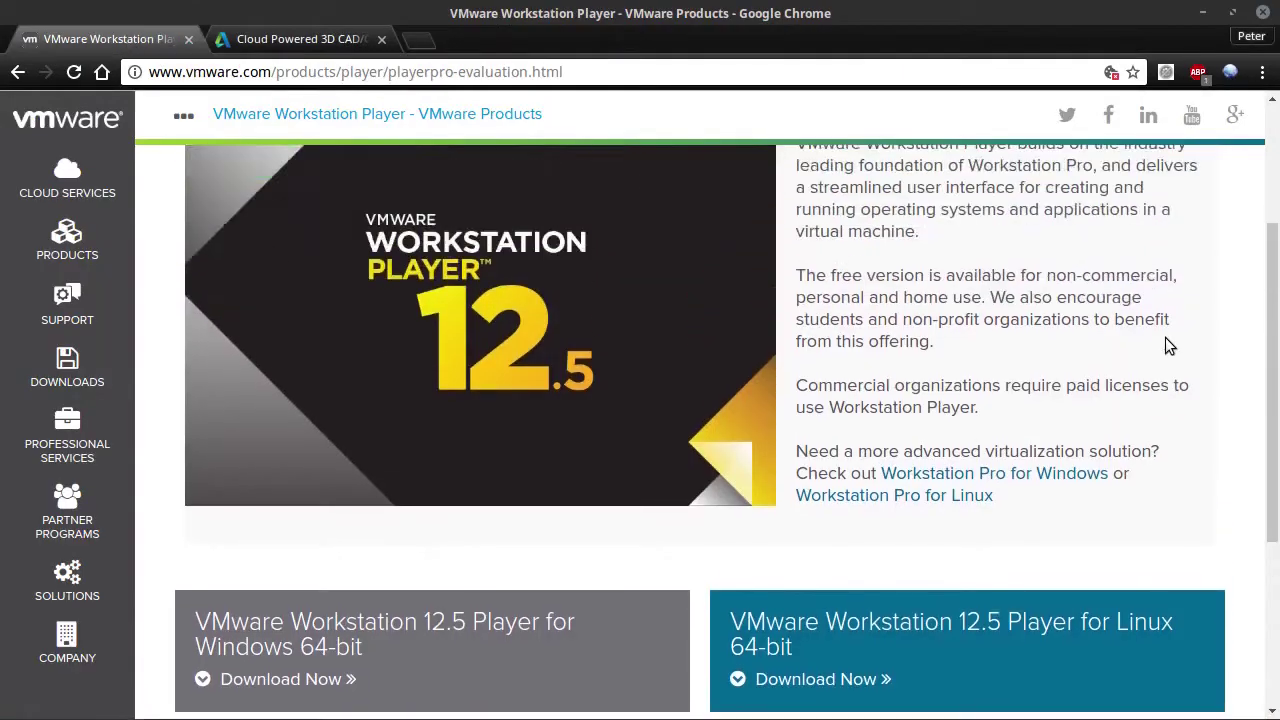
{"action": "scroll", "coordinate": [1170, 345], "scroll_direction": "down", "scroll_amount": 4}
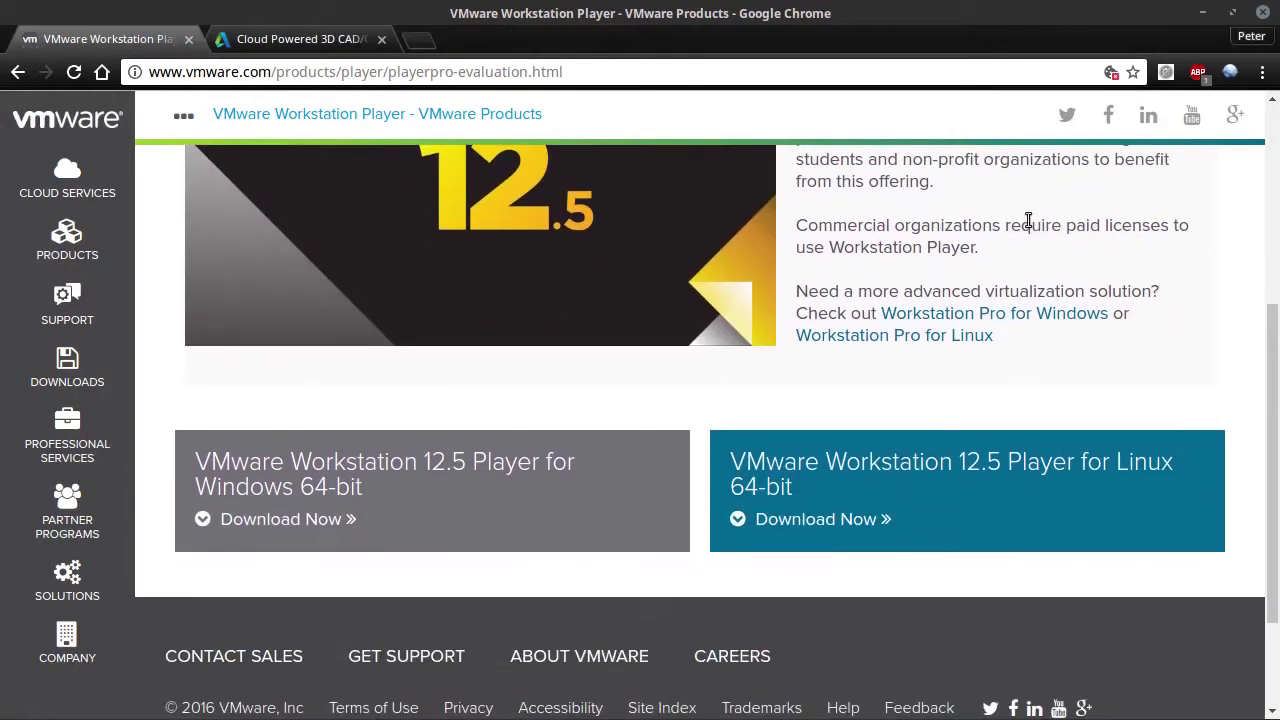
{"action": "scroll", "coordinate": [1082, 298], "scroll_direction": "up", "scroll_amount": 4}
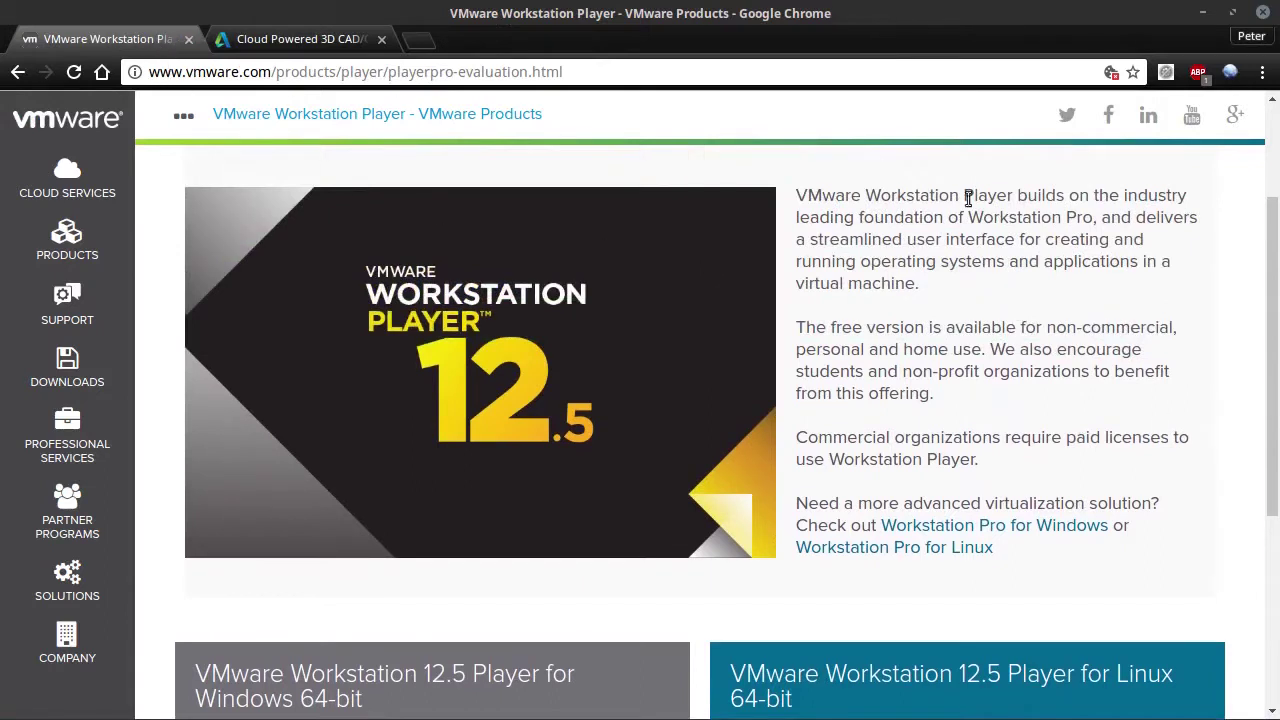
{"action": "scroll", "coordinate": [1160, 414], "scroll_direction": "down", "scroll_amount": 5}
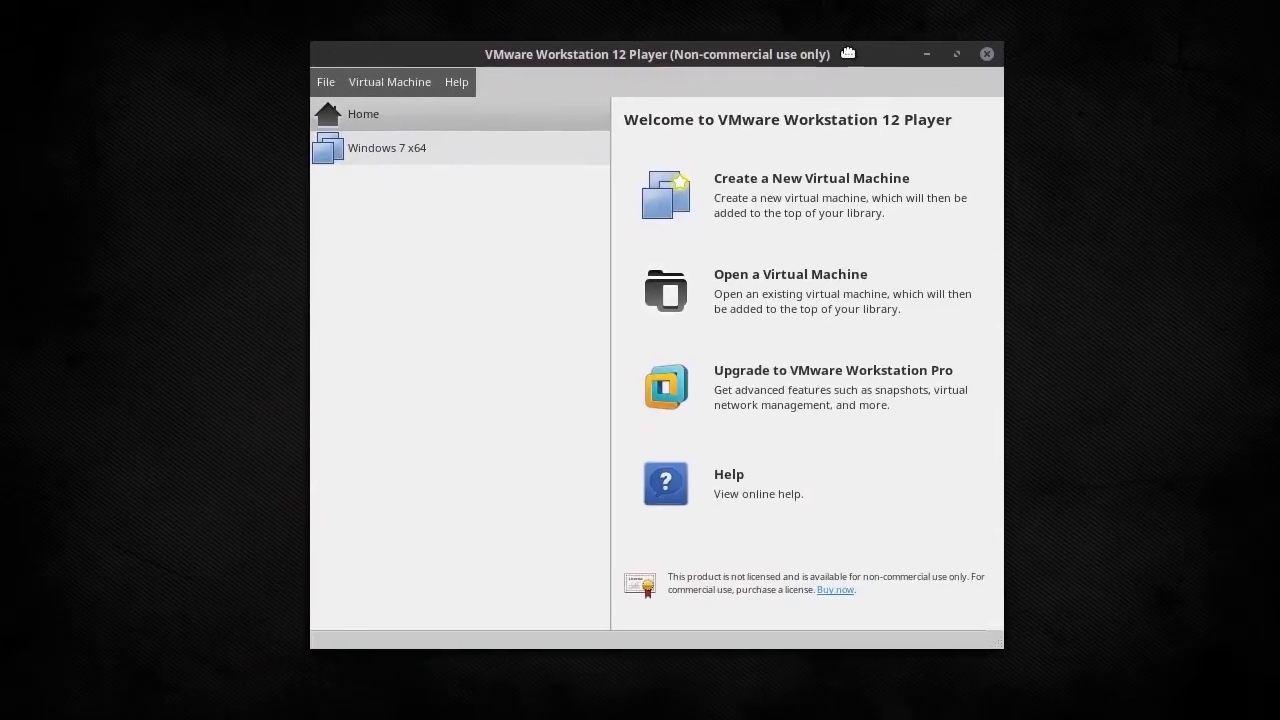
Start the Windows 7 x64 virtual machine, dismiss the 3Dconnexion Home window and launch Autodesk Fusion 360
{"action": "left_click_drag", "start_coordinate": [809, 64], "coordinate": [796, 66]}
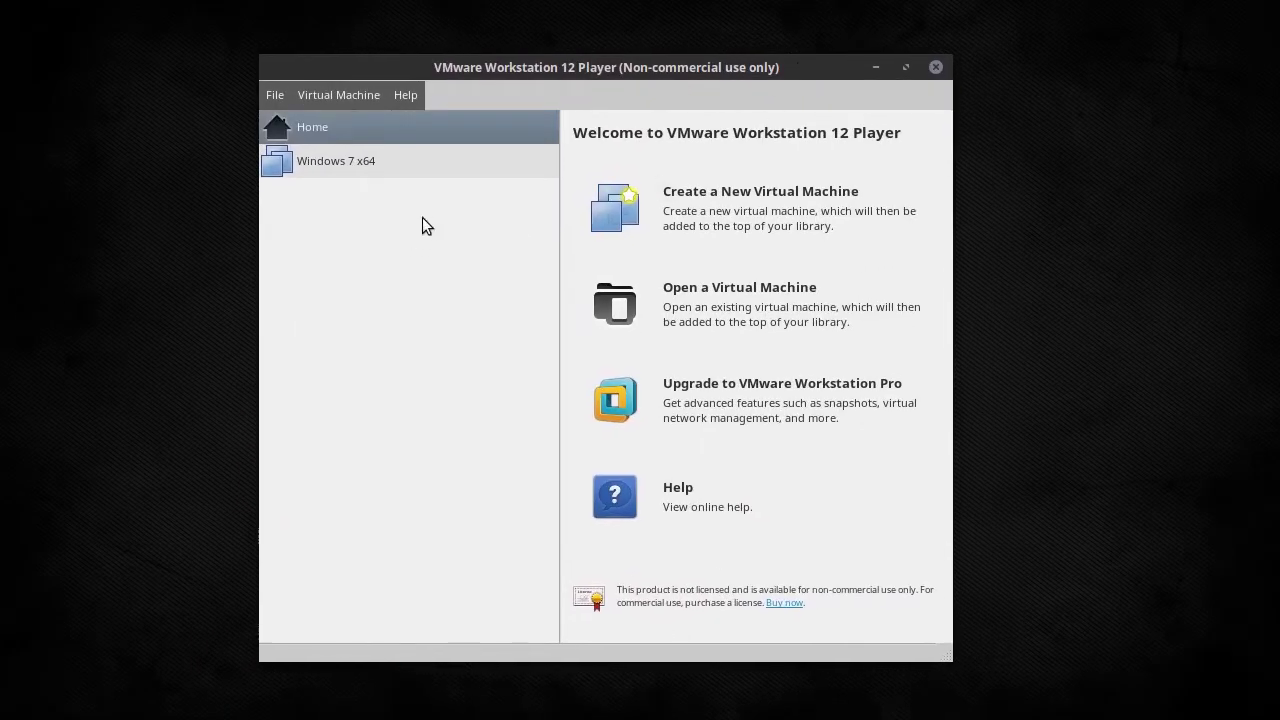
{"action": "left_click", "coordinate": [330, 163]}
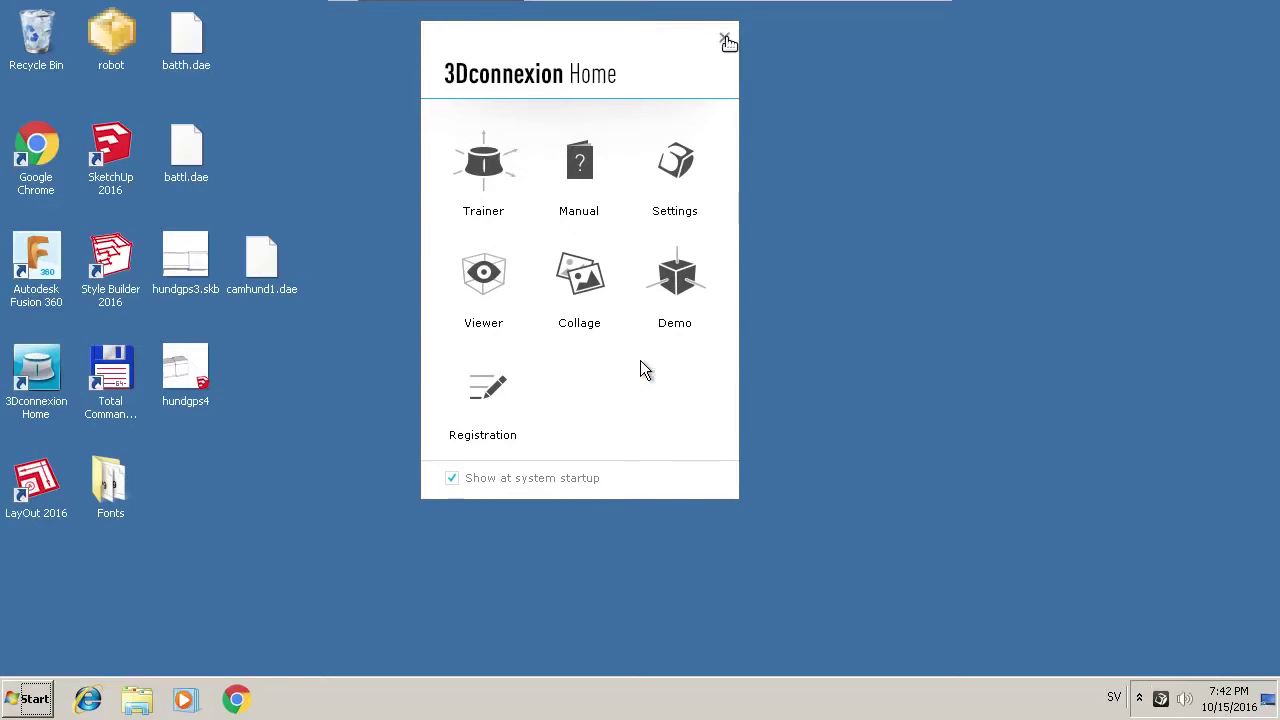
{"action": "left_click", "coordinate": [724, 40]}
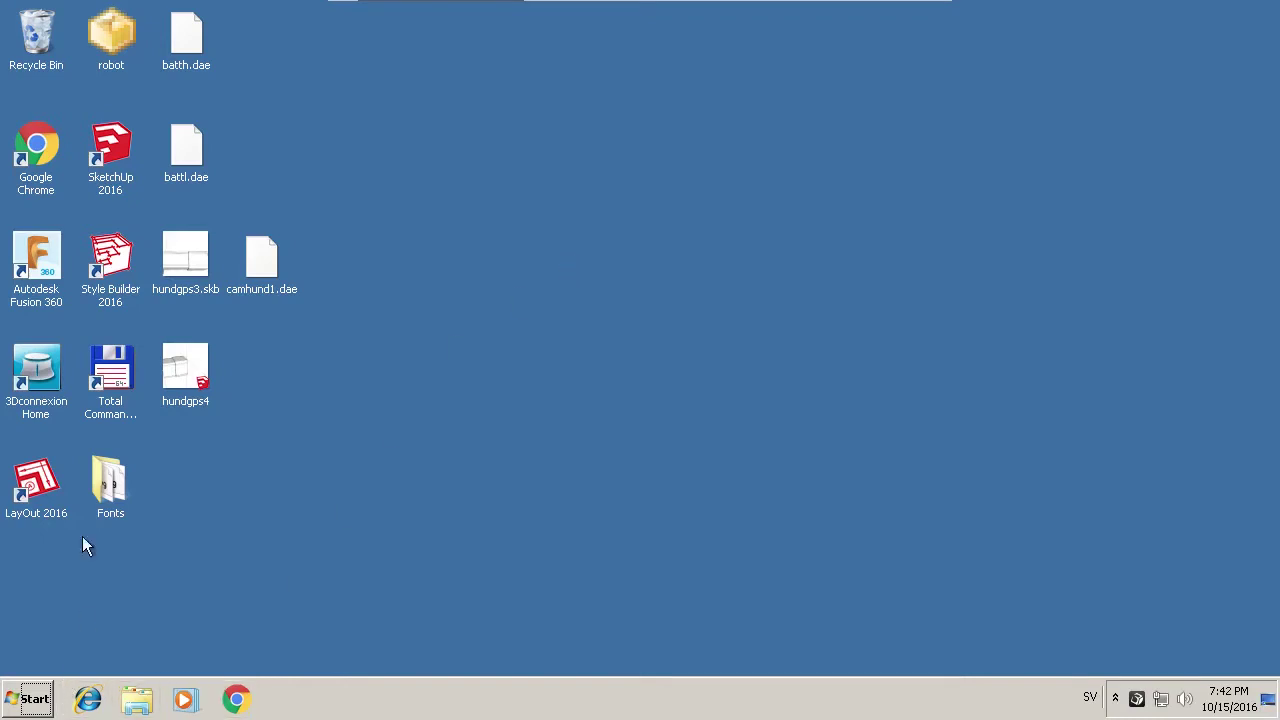
{"action": "right_click", "coordinate": [49, 249]}
{"action": "left_click", "coordinate": [78, 256]}
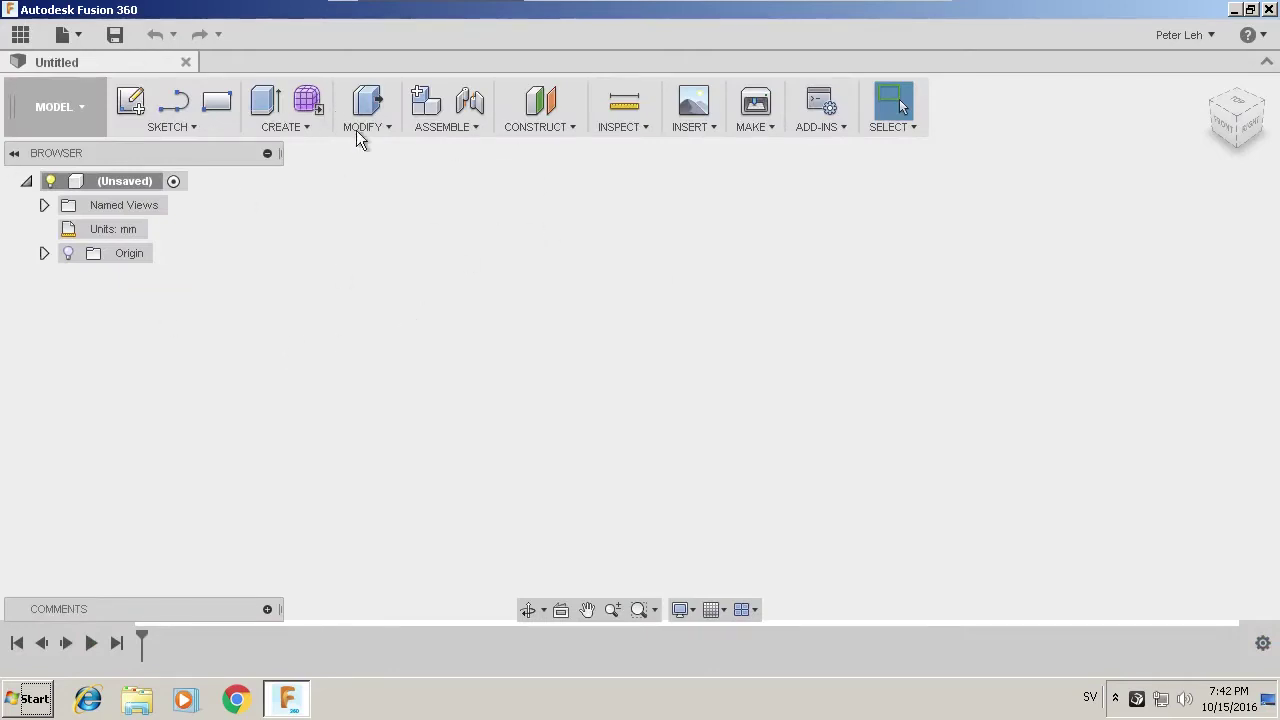
{"action": "left_click", "coordinate": [304, 128]}
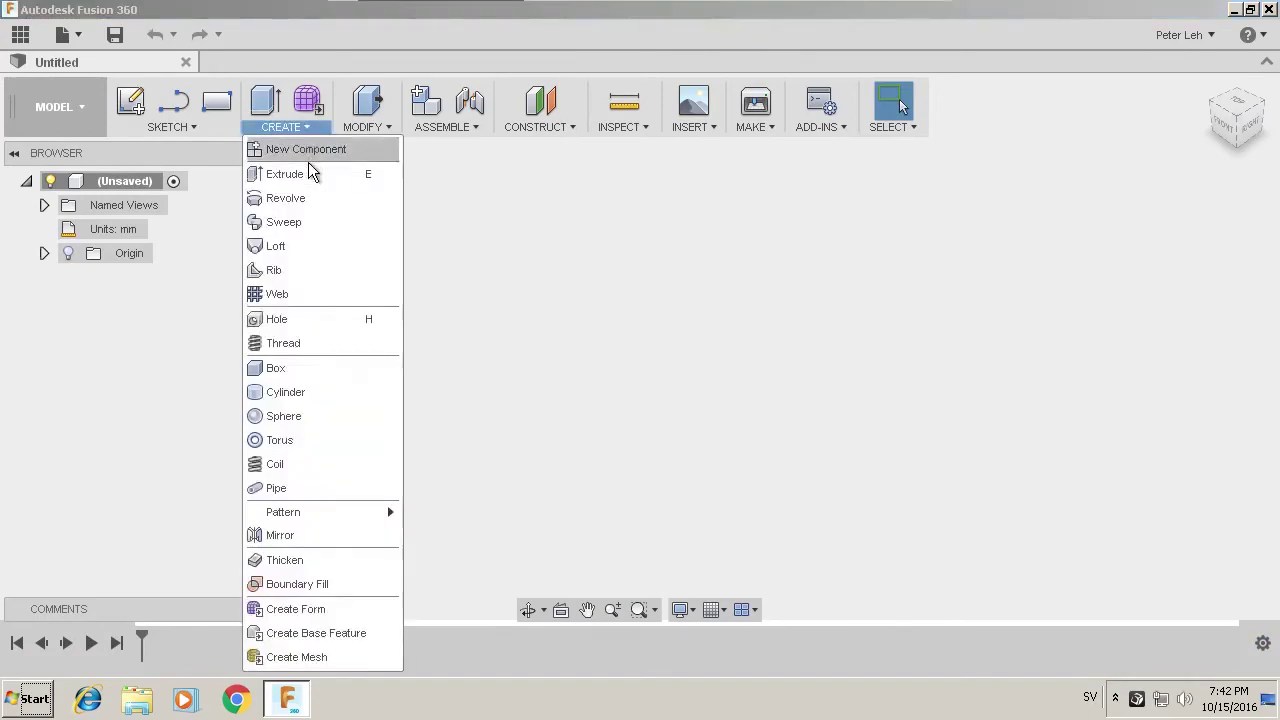
{"action": "mouse_move", "coordinate": [250, 95]}
{"action": "mouse_move", "coordinate": [314, 130]}
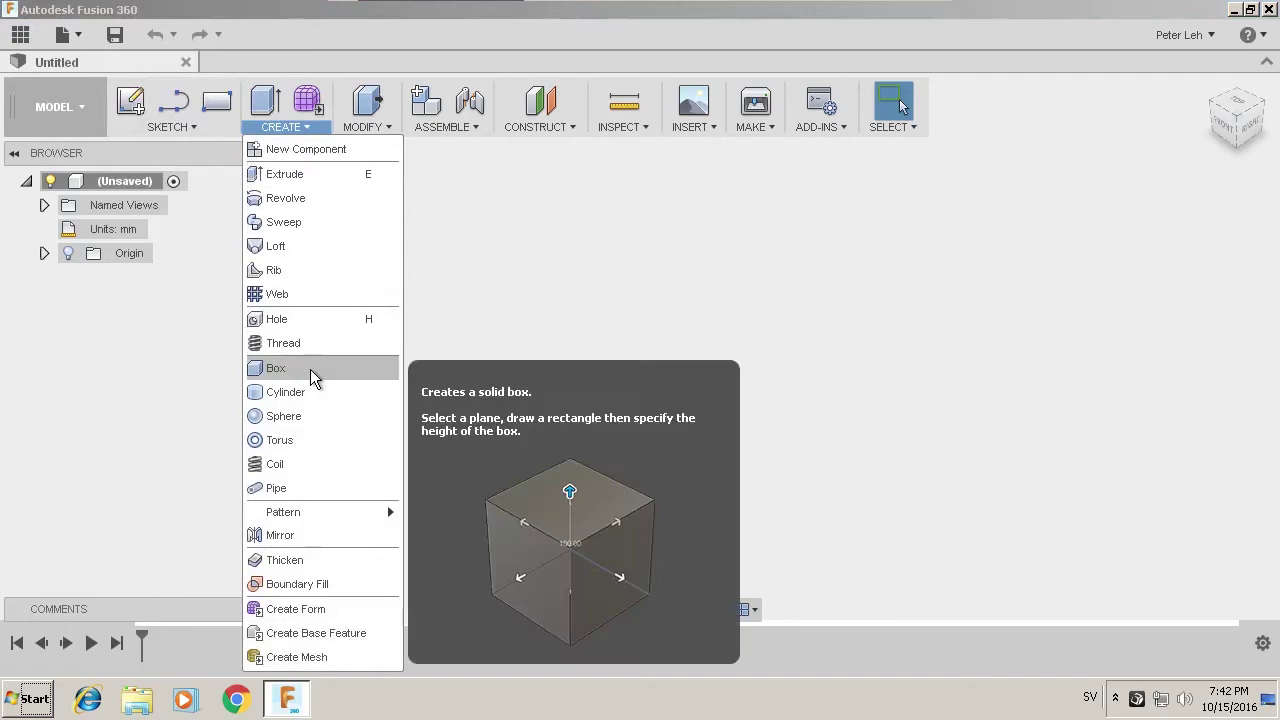
{"action": "left_click", "coordinate": [310, 369]}
{"action": "left_click", "coordinate": [640, 393]}
{"action": "left_click", "coordinate": [620, 377]}
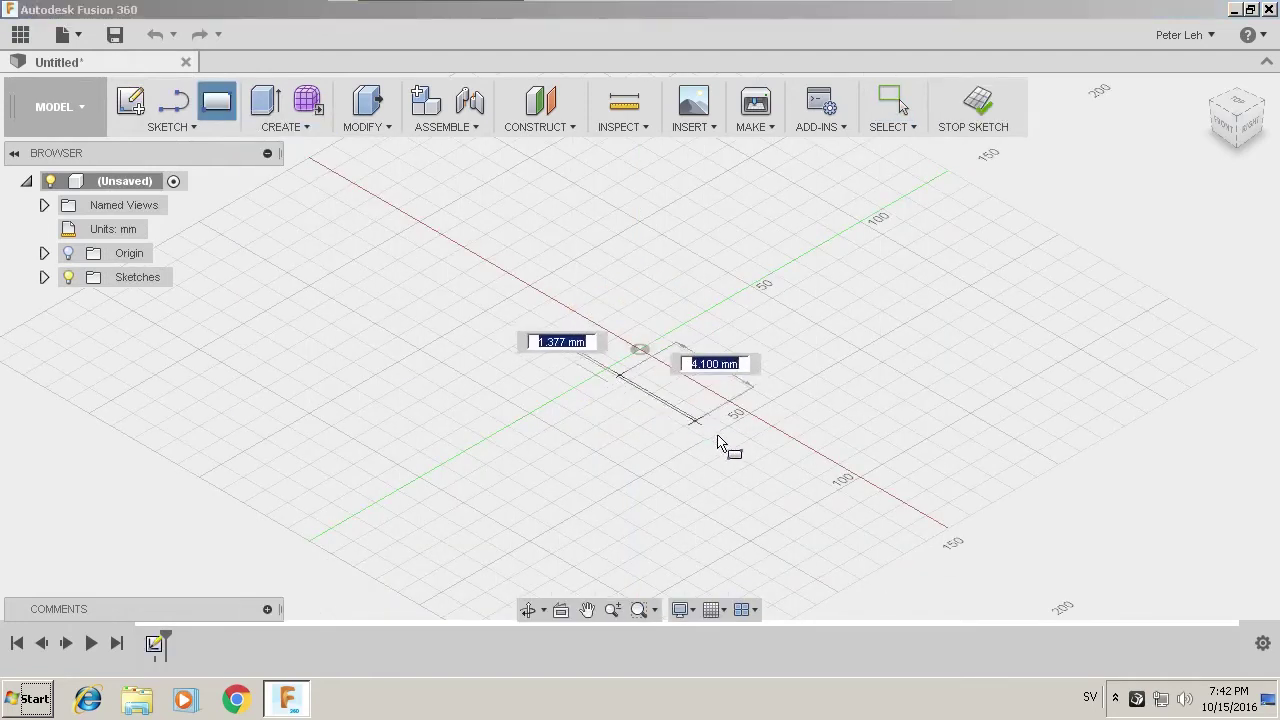
{"action": "left_click", "coordinate": [568, 497]}
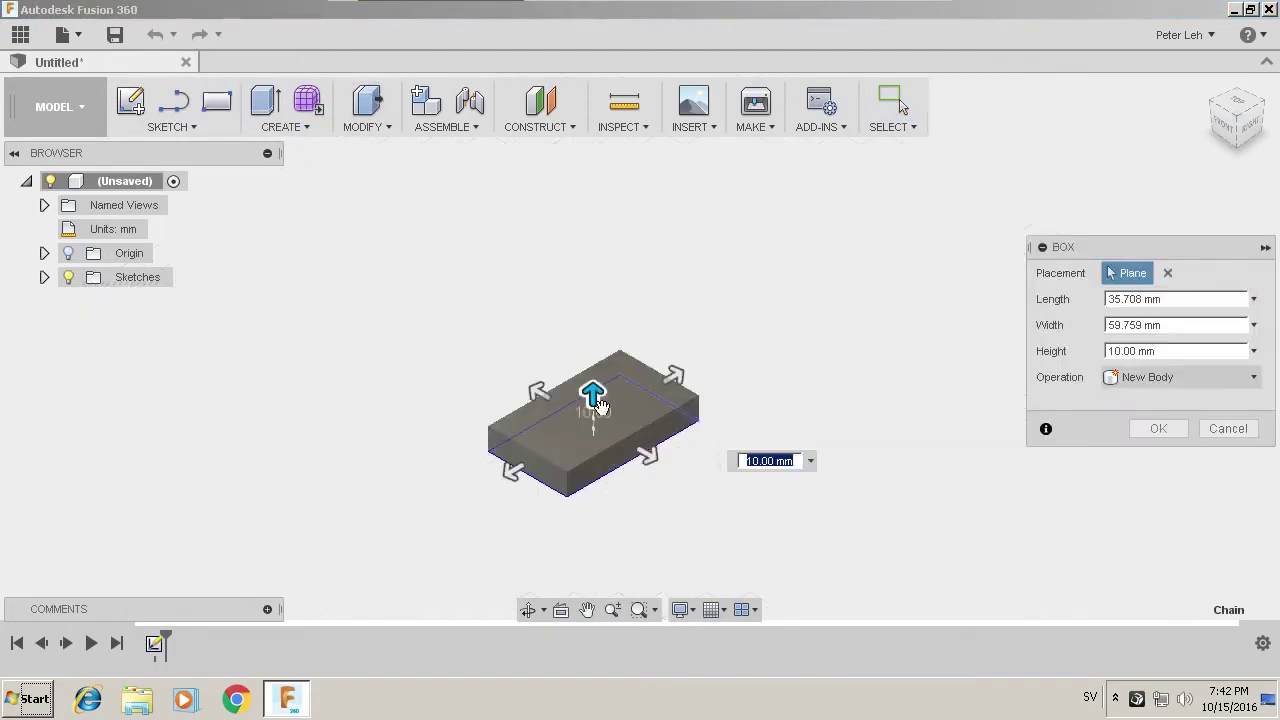
{"action": "left_click_drag", "start_coordinate": [601, 406], "coordinate": [604, 263]}
{"action": "mouse_move", "coordinate": [650, 310]}
{"action": "middle_mouse_down", "text": "shift"}
{"action": "mouse_move", "coordinate": [678, 346]}
{"action": "mouse_move", "coordinate": [760, 360]}
{"action": "middle_mouse_up", "text": "shift"}
{"action": "left_click", "coordinate": [1228, 428]}
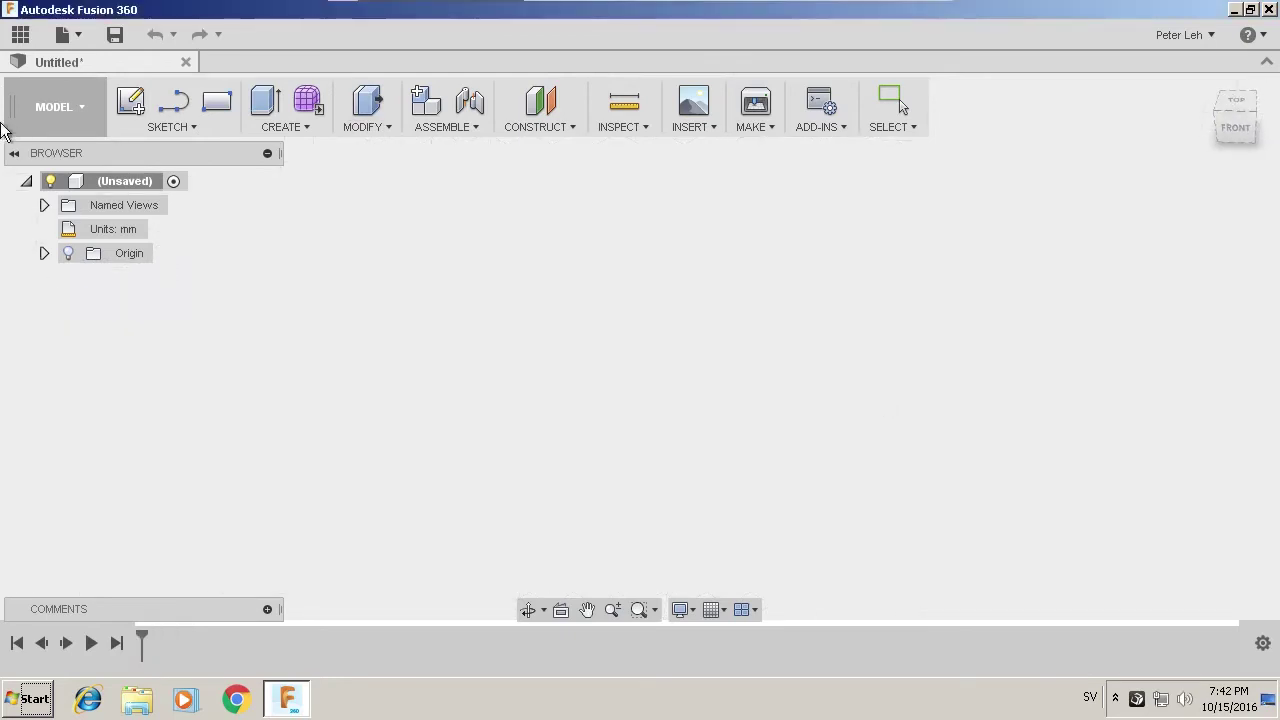
Open the test joints v3 design and move the green watering can and slider block to examine the jointed linkage
{"action": "left_click", "coordinate": [22, 38]}
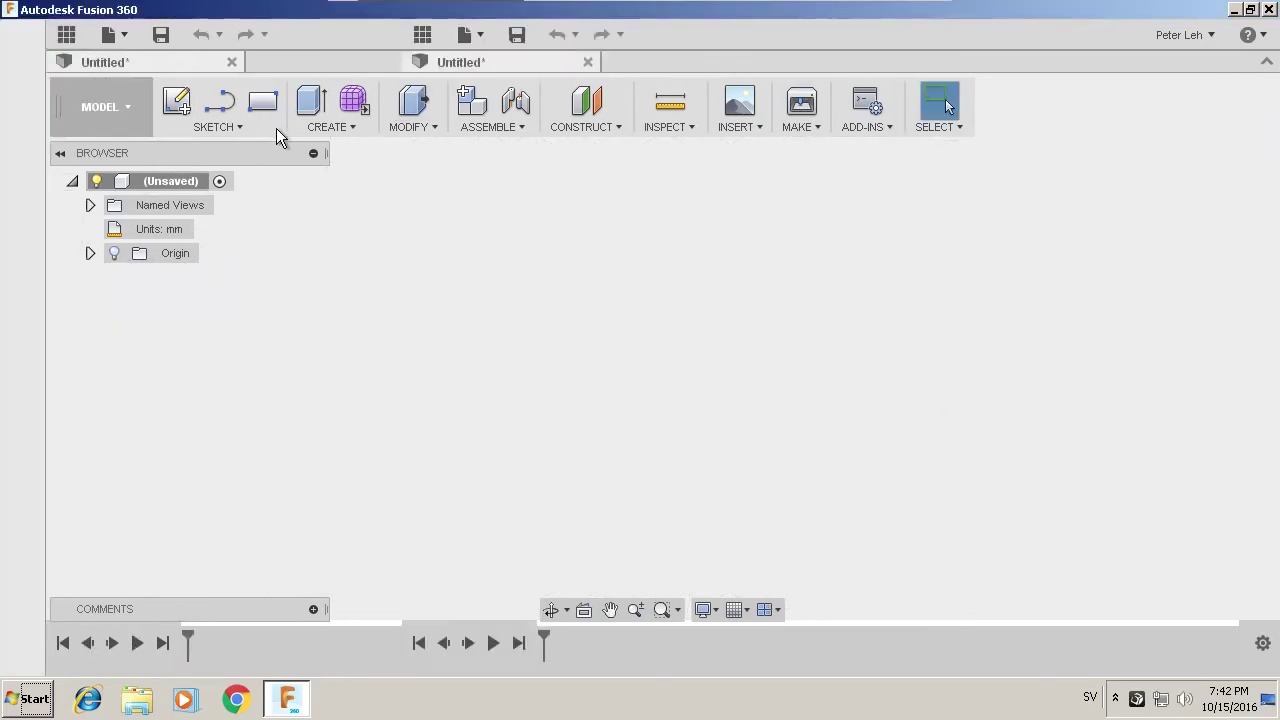
{"action": "left_click_drag", "start_coordinate": [387, 174], "coordinate": [389, 334]}
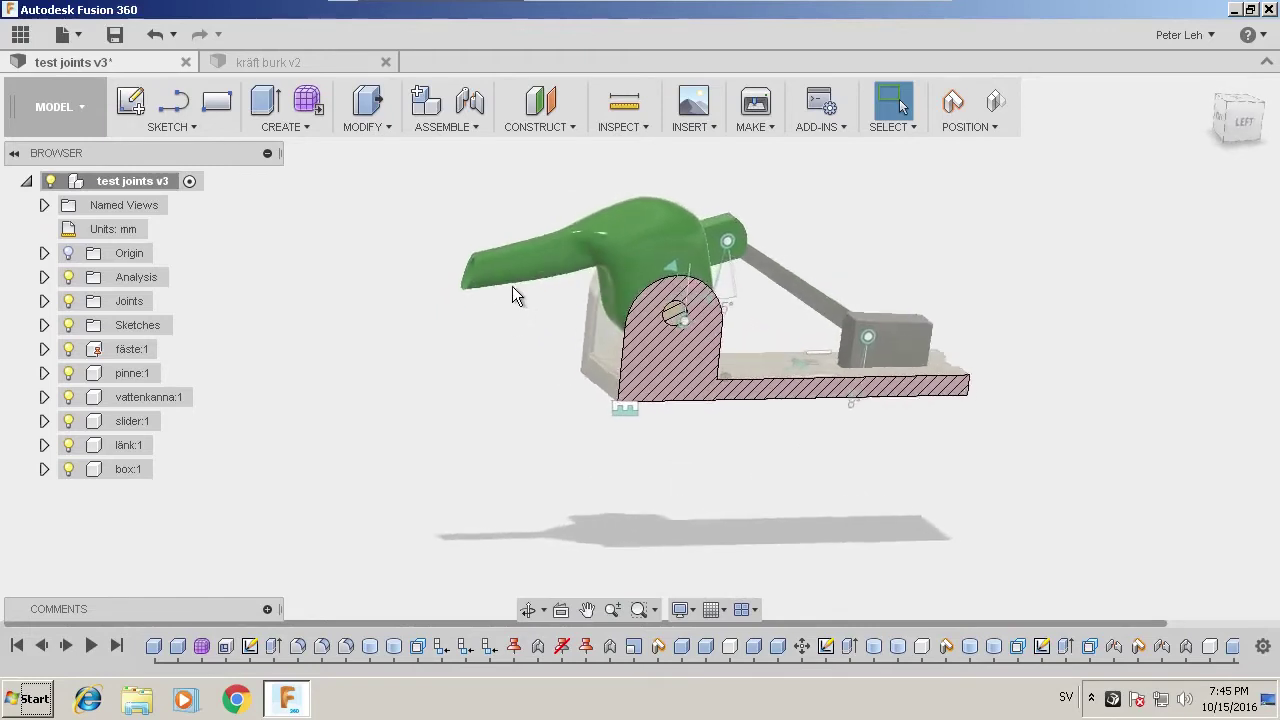
{"action": "scroll", "coordinate": [533, 277], "scroll_direction": "up", "scroll_amount": 4}
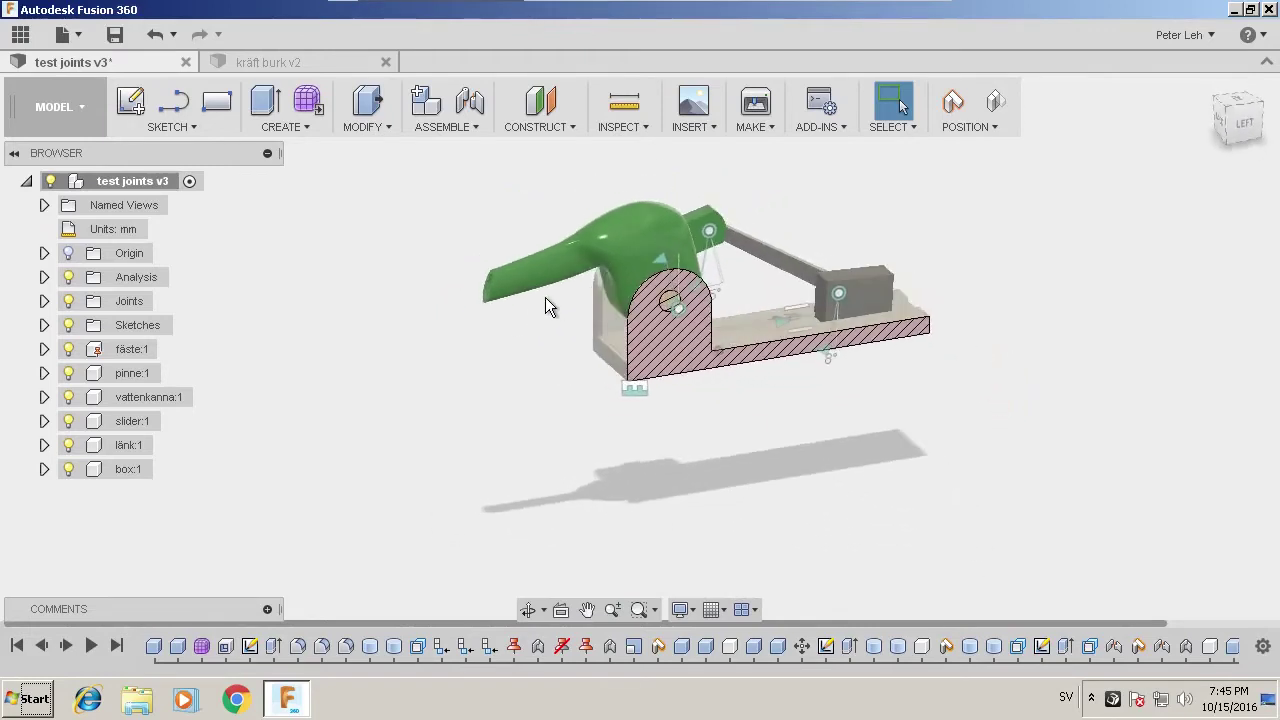
{"action": "scroll", "coordinate": [551, 298], "scroll_direction": "down", "scroll_amount": 3}
{"action": "left_click_drag", "start_coordinate": [524, 319], "coordinate": [481, 366]}
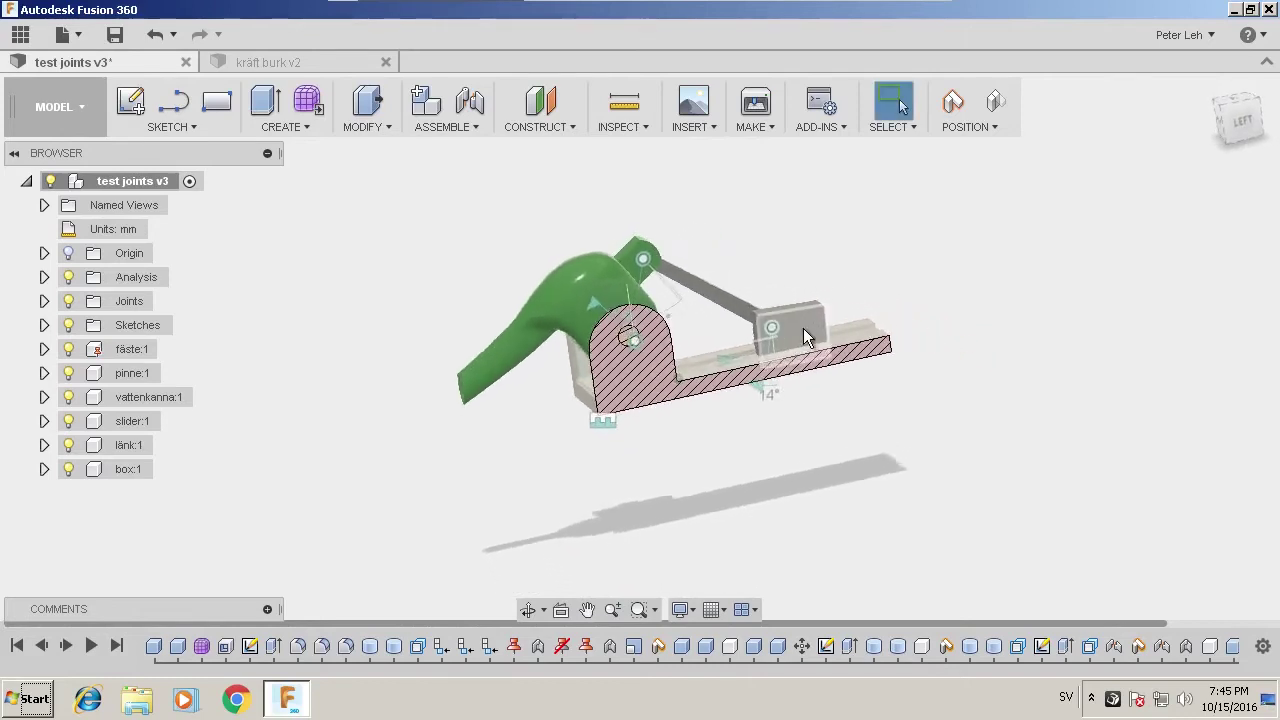
{"action": "middle_click_drag", "start_coordinate": [837, 348], "coordinate": [952, 377], "text": "shift"}
{"action": "left_click_drag", "start_coordinate": [952, 377], "coordinate": [918, 362]}
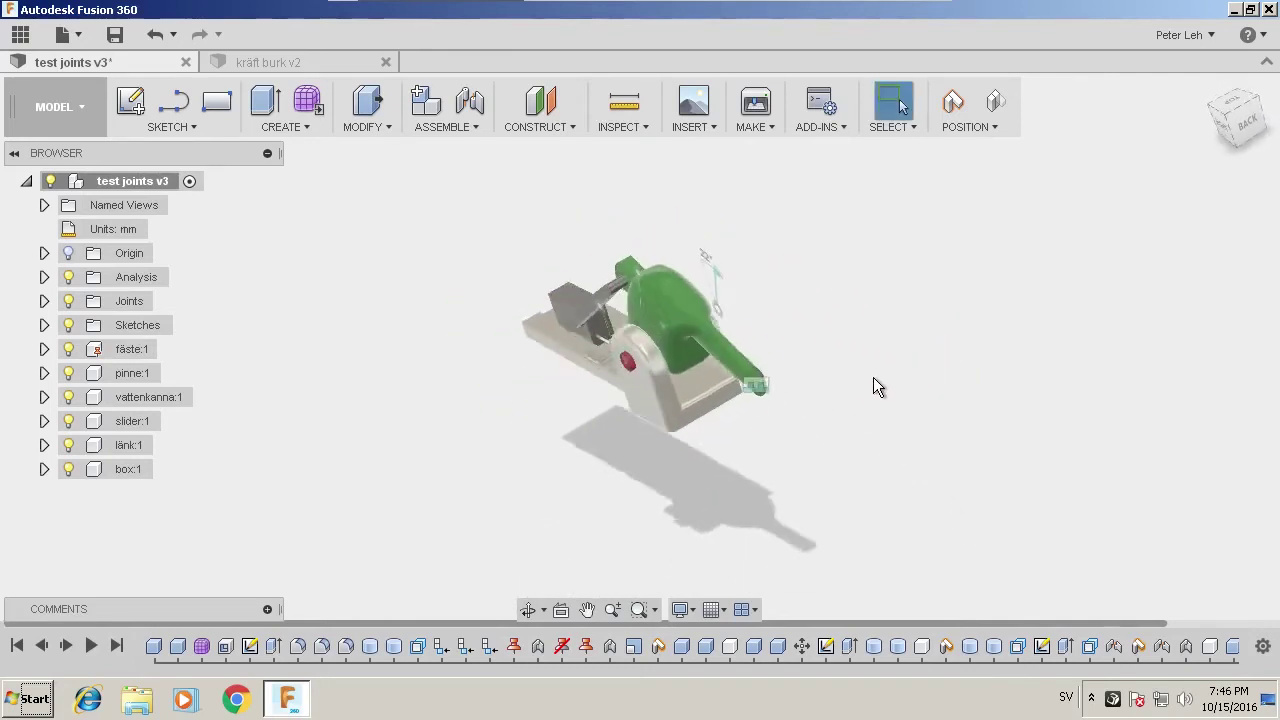
{"action": "middle_click_drag", "start_coordinate": [740, 390], "coordinate": [578, 317], "text": "shift"}
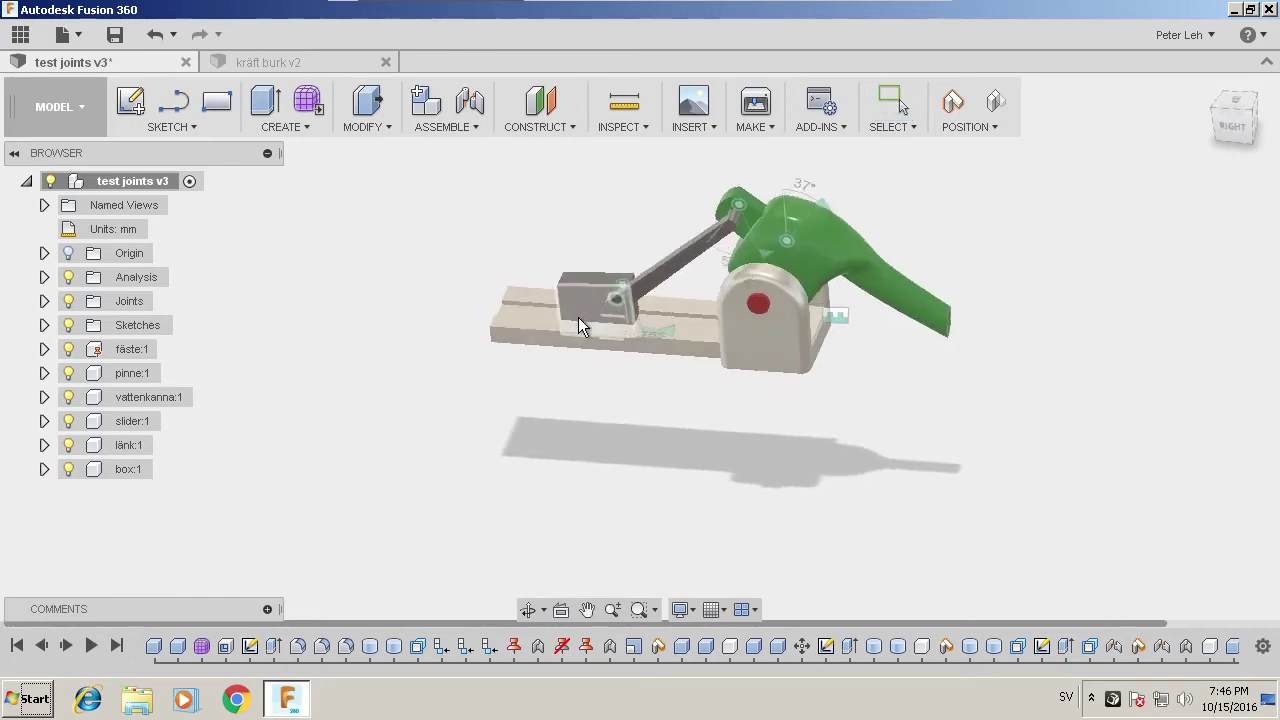
Switch to the kräft burk v2 design and view the whole perforated jar and its lid
{"action": "left_click", "coordinate": [290, 61]}
{"action": "middle_click_drag", "start_coordinate": [531, 376], "coordinate": [593, 351], "text": "shift"}
{"action": "key", "text": "F6"}
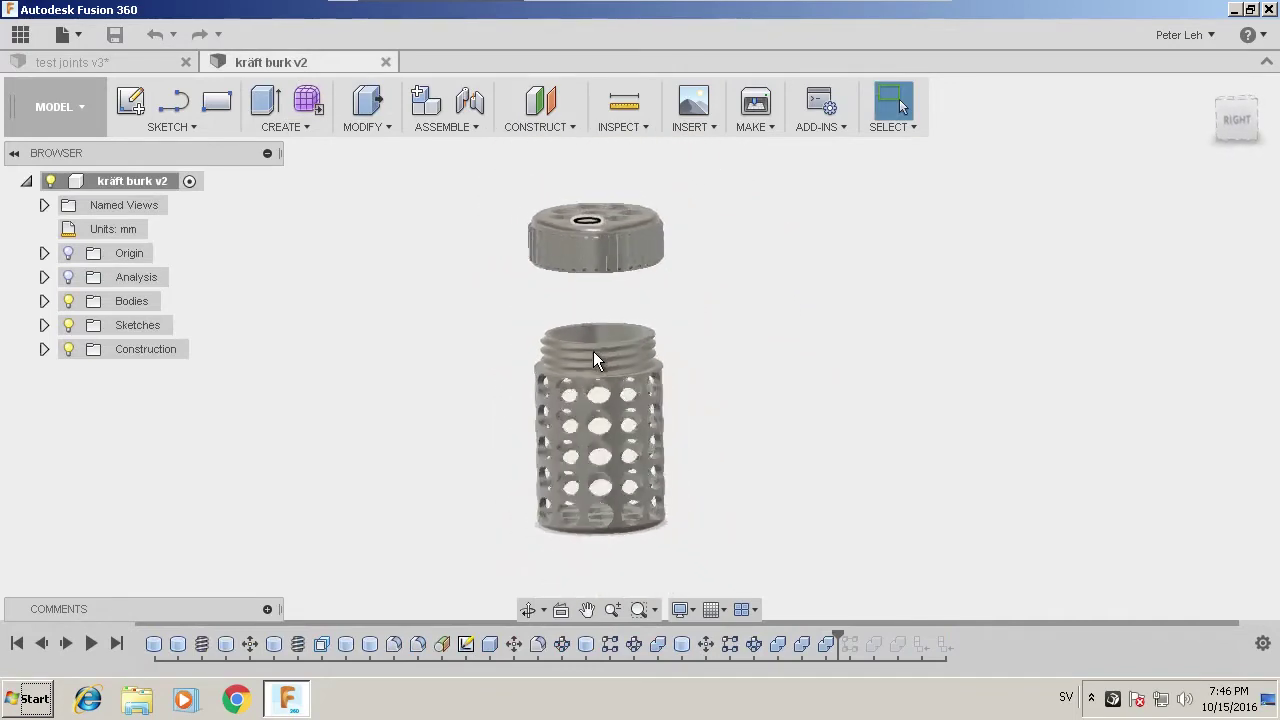